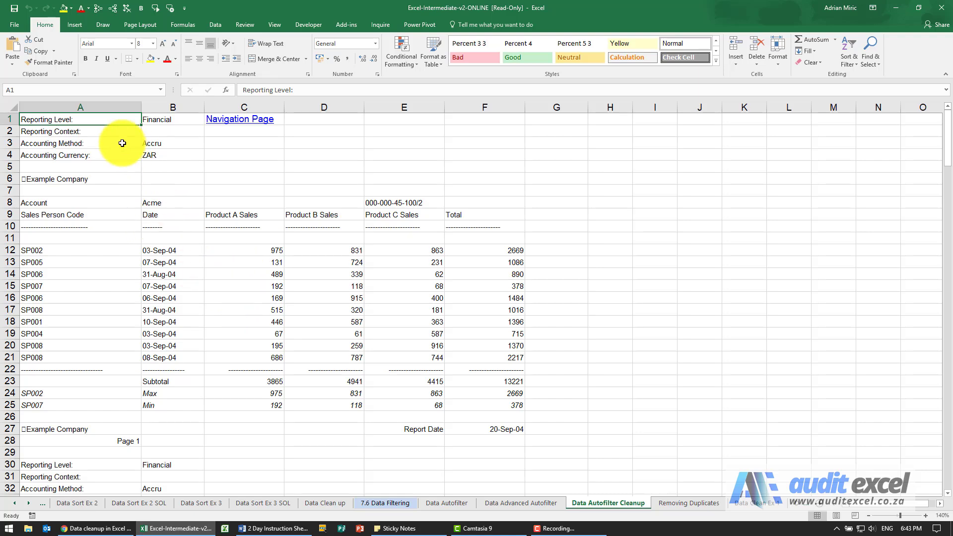
Scroll through the report to review its layout.
{"action": "scroll", "coordinate": [268, 201], "scroll_direction": "down", "scroll_amount": 2}
{"action": "scroll", "coordinate": [297, 219], "scroll_direction": "down", "scroll_amount": 2}
{"action": "scroll", "coordinate": [303, 228], "scroll_direction": "down", "scroll_amount": 2}
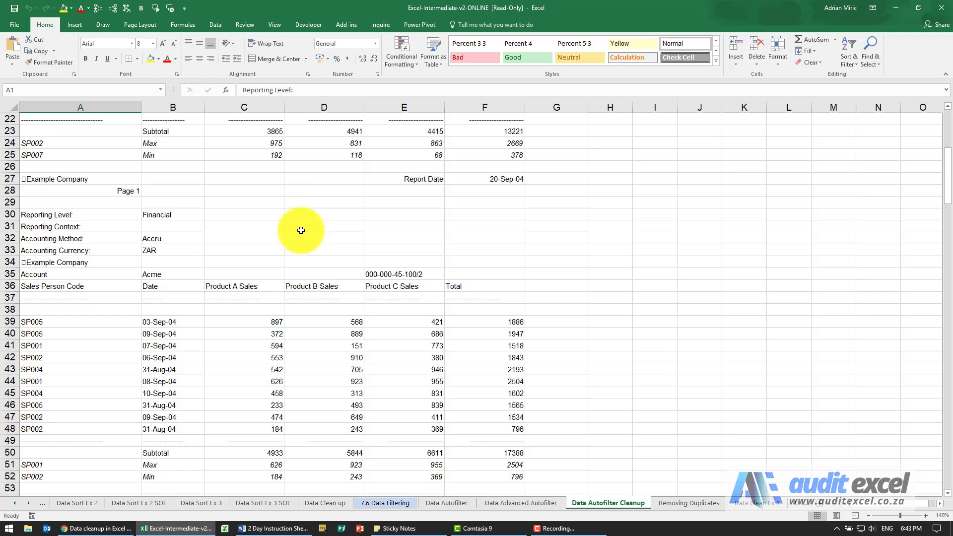
{"action": "scroll", "coordinate": [301, 230], "scroll_direction": "up", "scroll_amount": 6}
{"action": "scroll", "coordinate": [300, 231], "scroll_direction": "up", "scroll_amount": 1}
{"action": "mouse_move", "coordinate": [98, 246]}
{"action": "left_mouse_down"}
{"action": "mouse_move", "coordinate": [400, 273]}
{"action": "mouse_move", "coordinate": [484, 329]}
{"action": "mouse_move", "coordinate": [493, 346]}
{"action": "mouse_move", "coordinate": [462, 353]}
{"action": "left_mouse_up"}
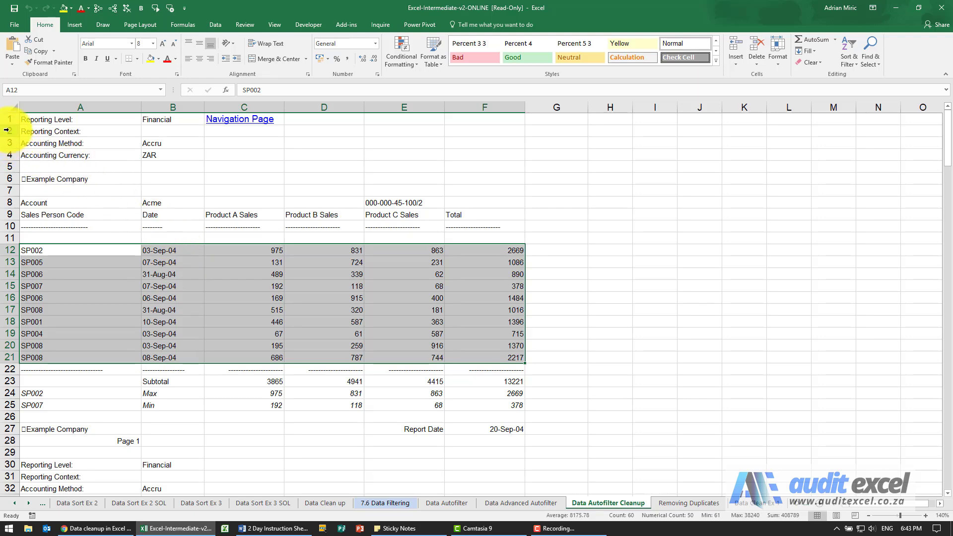
Select header rows 2 through 11, then deselect and return to cell A2.
{"action": "left_click_drag", "start_coordinate": [9, 130], "coordinate": [12, 339]}
{"action": "scroll", "coordinate": [39, 273], "scroll_direction": "down", "scroll_amount": 5}
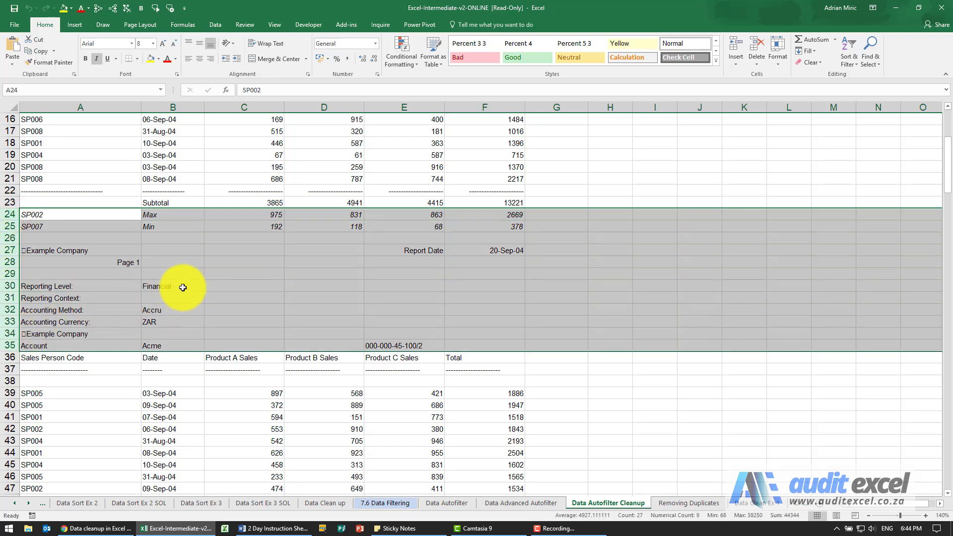
{"action": "scroll", "coordinate": [184, 286], "scroll_direction": "down", "scroll_amount": 2}
{"action": "scroll", "coordinate": [186, 286], "scroll_direction": "up", "scroll_amount": 3}
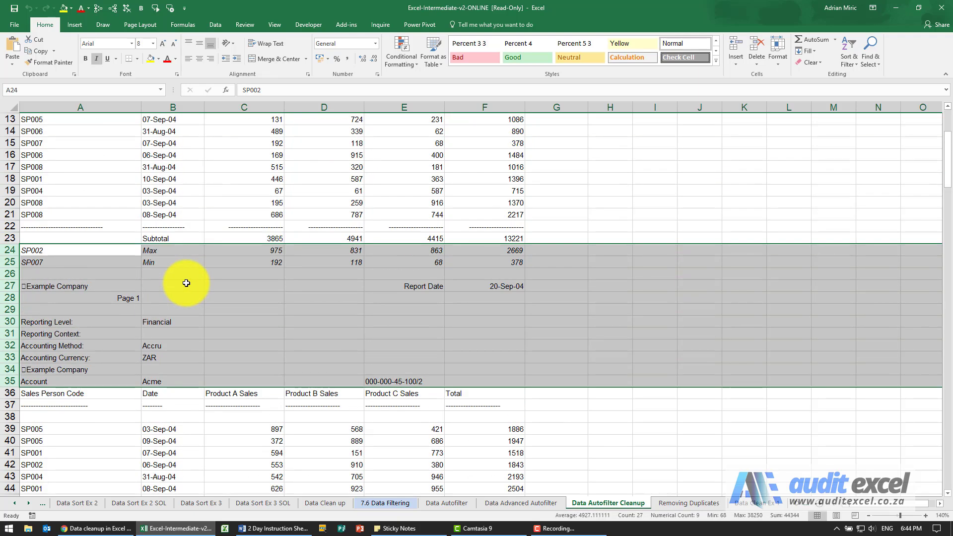
{"action": "scroll", "coordinate": [186, 284], "scroll_direction": "up", "scroll_amount": 3}
{"action": "scroll", "coordinate": [186, 283], "scroll_direction": "up", "scroll_amount": 1}
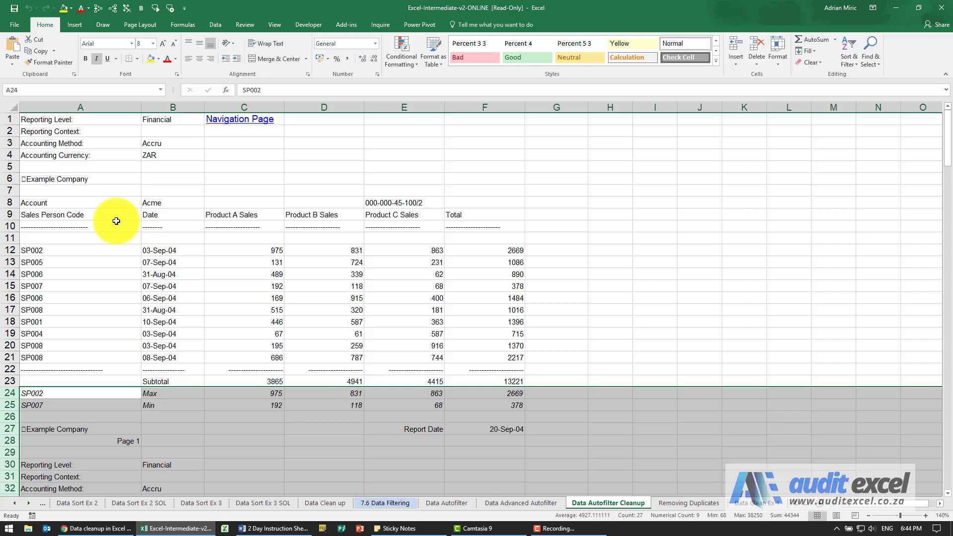
{"action": "left_click", "coordinate": [79, 131]}
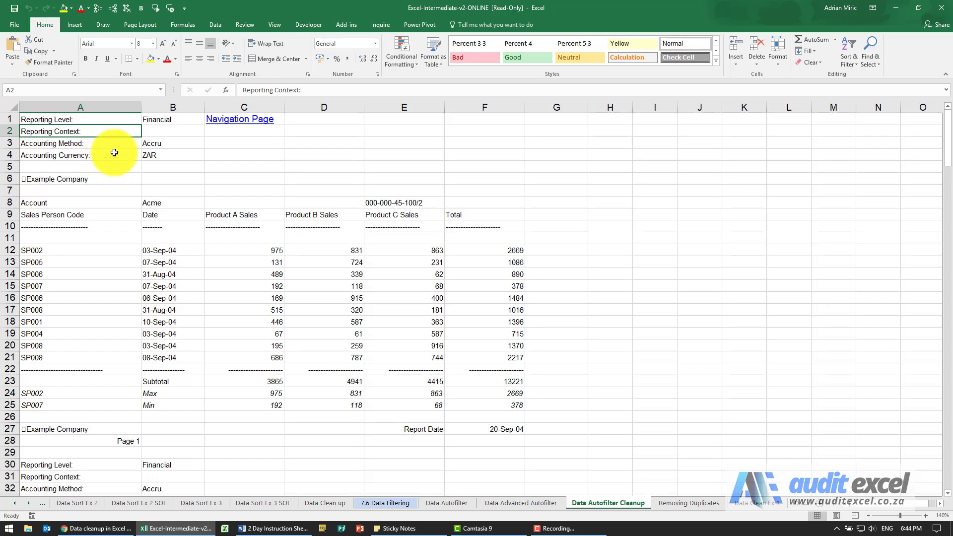
Select the range A2:F213 down to the Grand Total row.
{"action": "scroll", "coordinate": [299, 229], "scroll_direction": "down", "scroll_amount": 4}
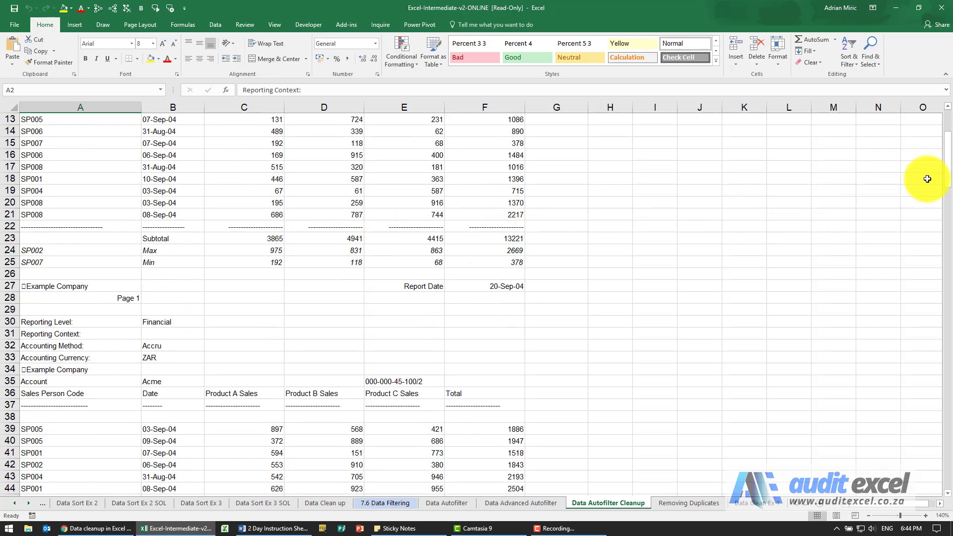
{"action": "left_click_drag", "start_coordinate": [947, 164], "coordinate": [943, 472]}
{"action": "scroll", "coordinate": [691, 376], "scroll_direction": "down", "scroll_amount": 3}
{"action": "scroll", "coordinate": [645, 354], "scroll_direction": "down", "scroll_amount": 1}
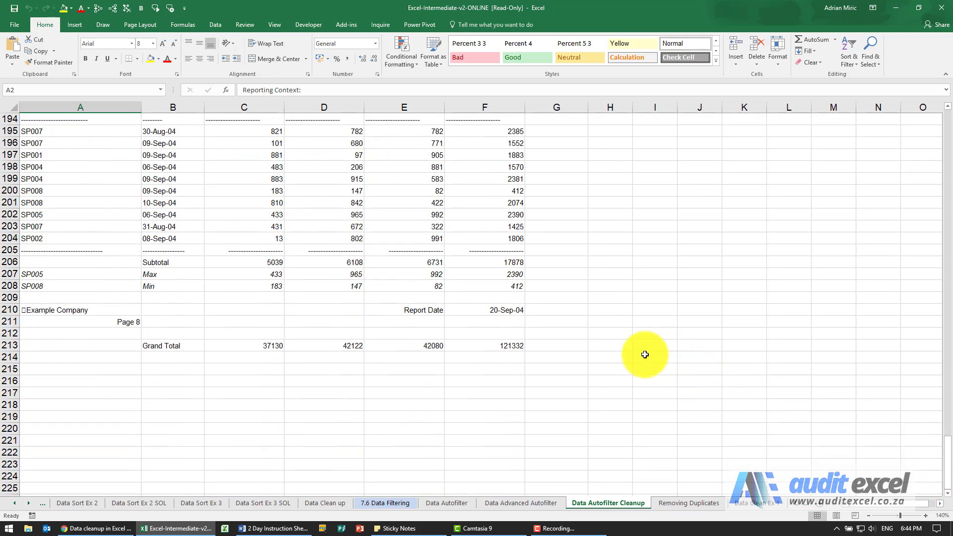
{"action": "left_click", "coordinate": [517, 347], "text": "shift"}
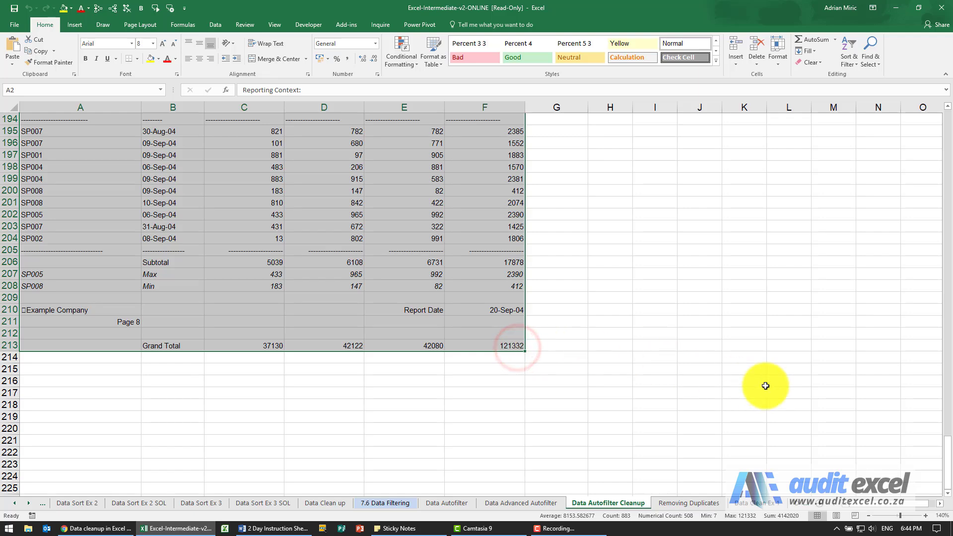
{"action": "left_click_drag", "start_coordinate": [946, 459], "coordinate": [933, 115]}
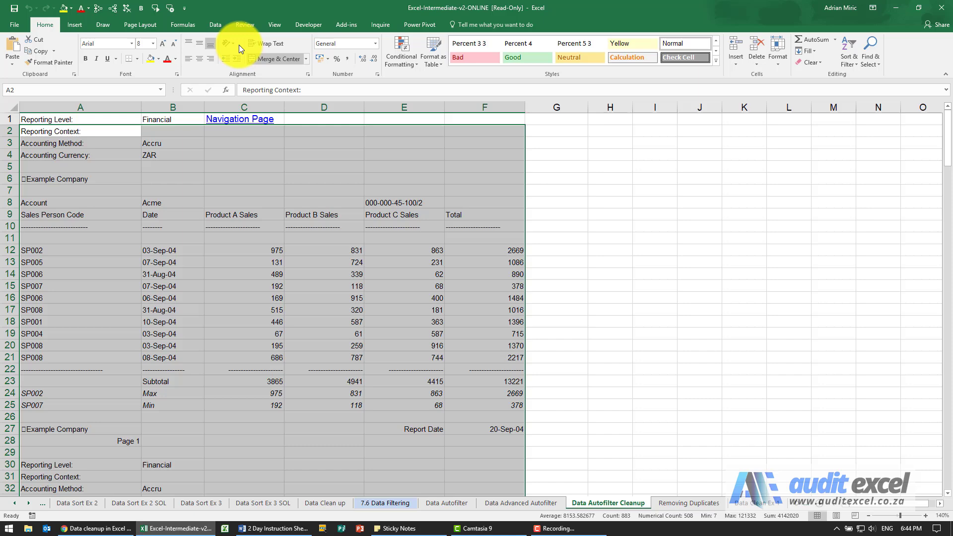
Turn on AutoFilter for the report with row 2 as the header row, then select A12.
{"action": "left_click", "coordinate": [219, 26]}
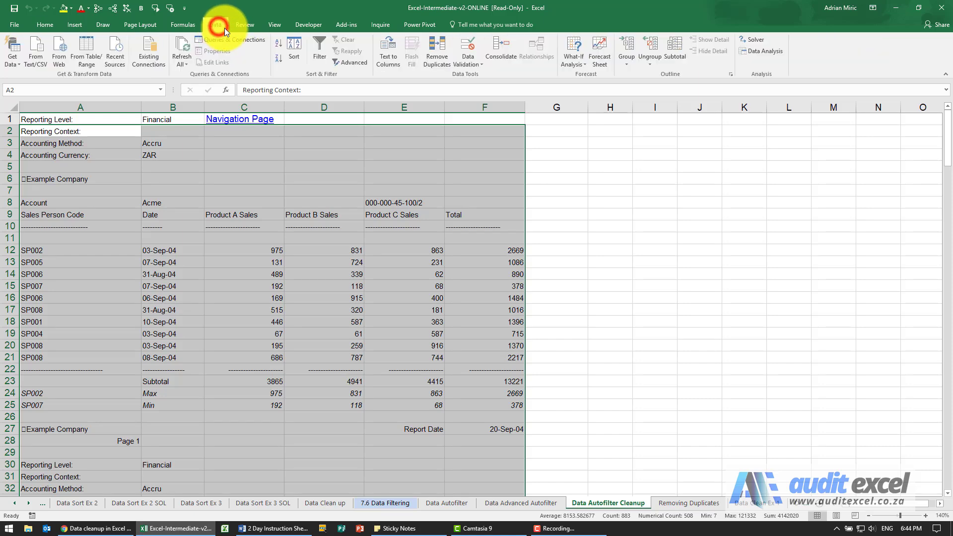
{"action": "left_click", "coordinate": [318, 41]}
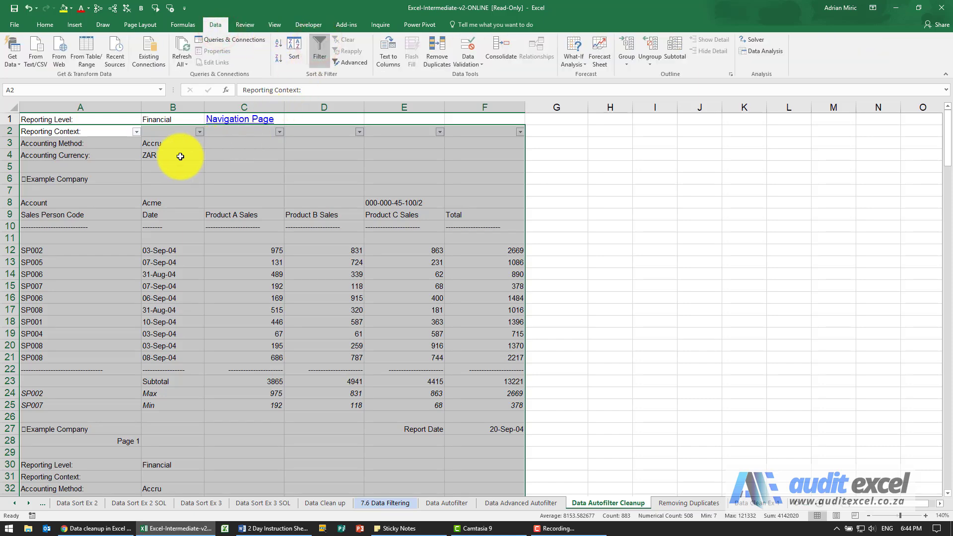
{"action": "left_click", "coordinate": [151, 157]}
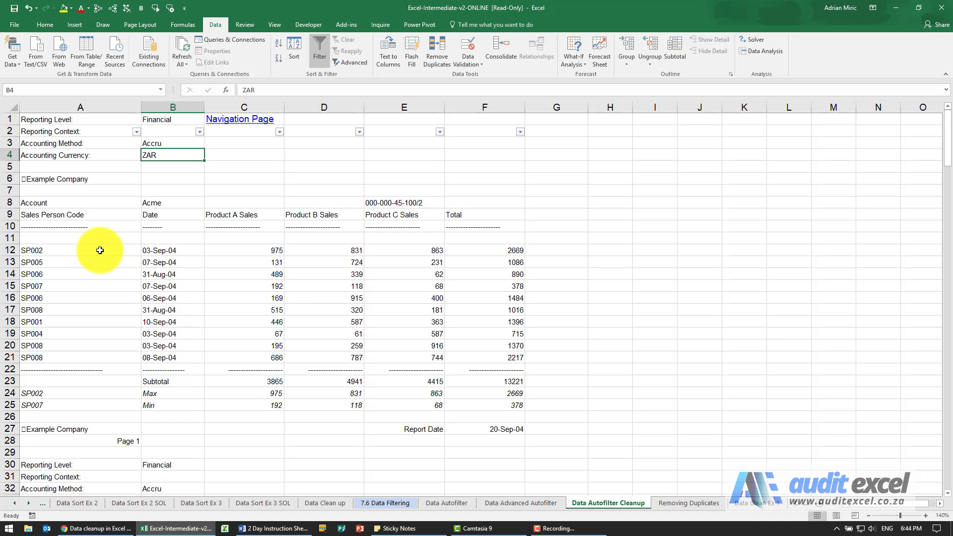
{"action": "left_click", "coordinate": [100, 250]}
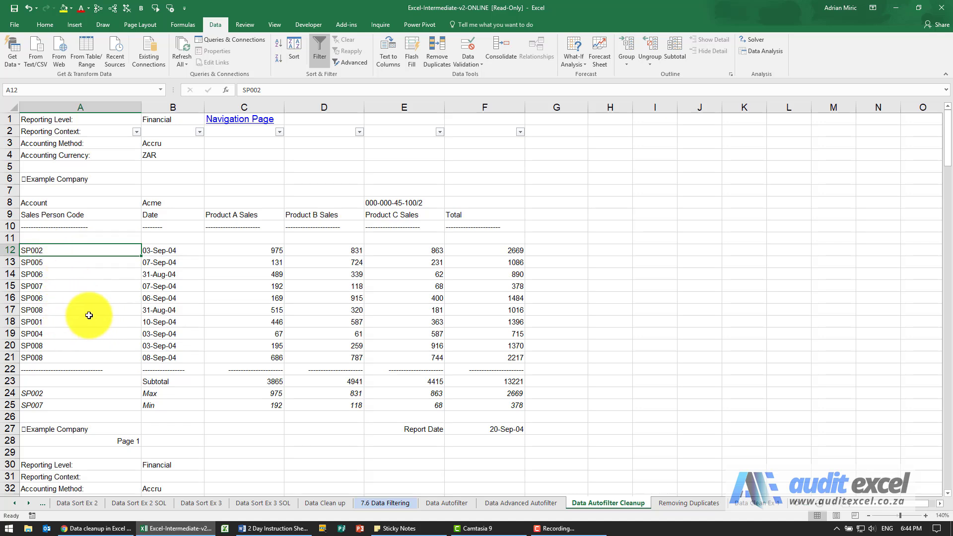
Filter column A to exclude SP001–SP008, leaving 115 of 211 records visible.
{"action": "left_click", "coordinate": [137, 132]}
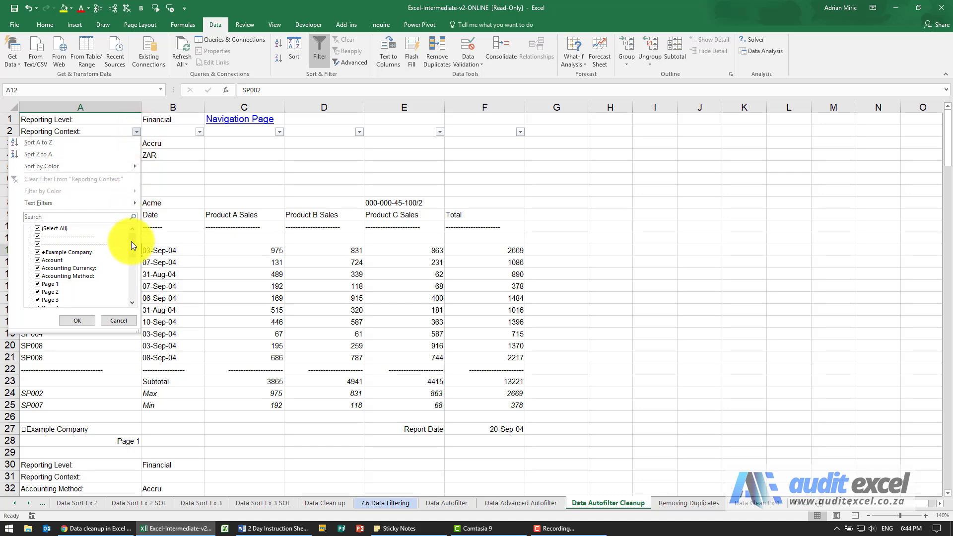
{"action": "mouse_move", "coordinate": [132, 241]}
{"action": "left_mouse_down"}
{"action": "mouse_move", "coordinate": [134, 289]}
{"action": "mouse_move", "coordinate": [135, 236]}
{"action": "left_mouse_up"}
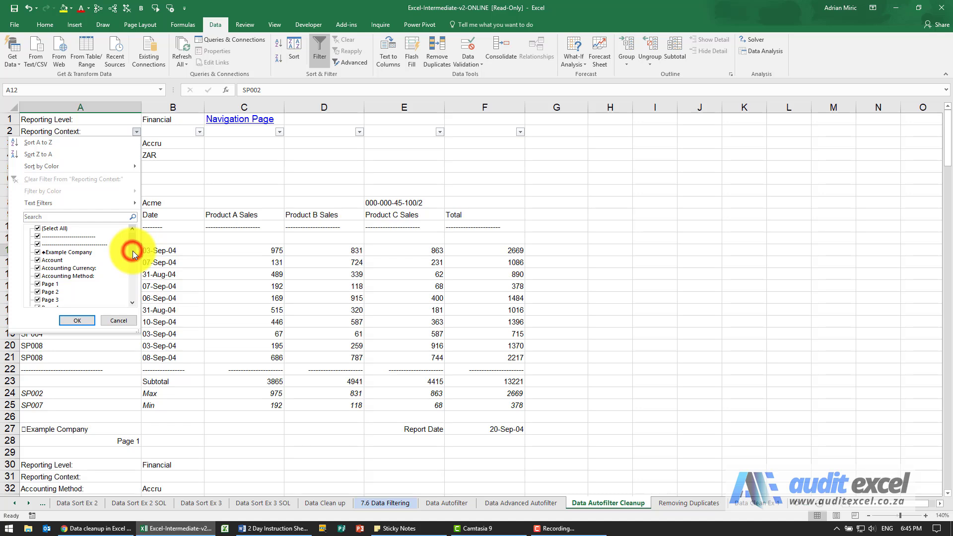
{"action": "left_click_drag", "start_coordinate": [132, 251], "coordinate": [129, 296]}
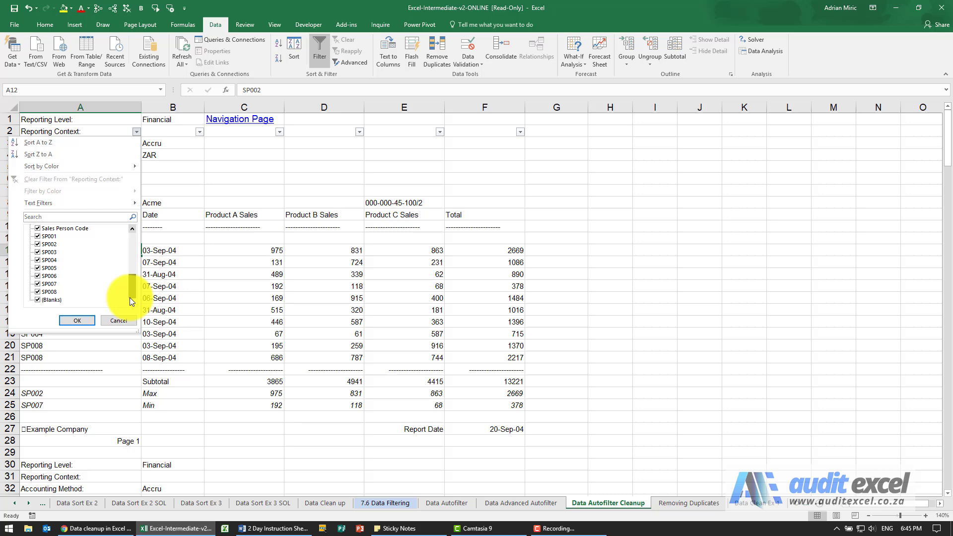
{"action": "left_click", "coordinate": [40, 244]}
{"action": "left_click", "coordinate": [37, 260]}
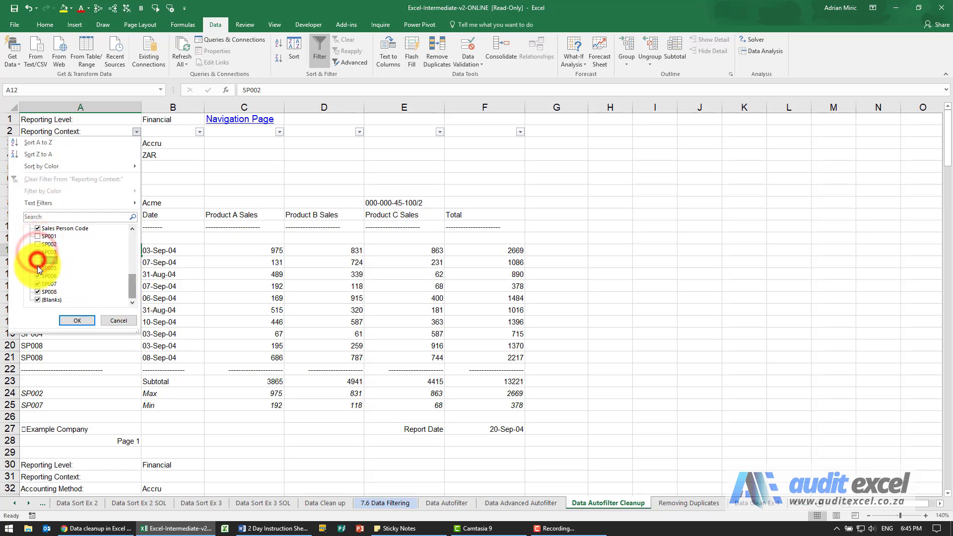
{"action": "left_click", "coordinate": [38, 268]}
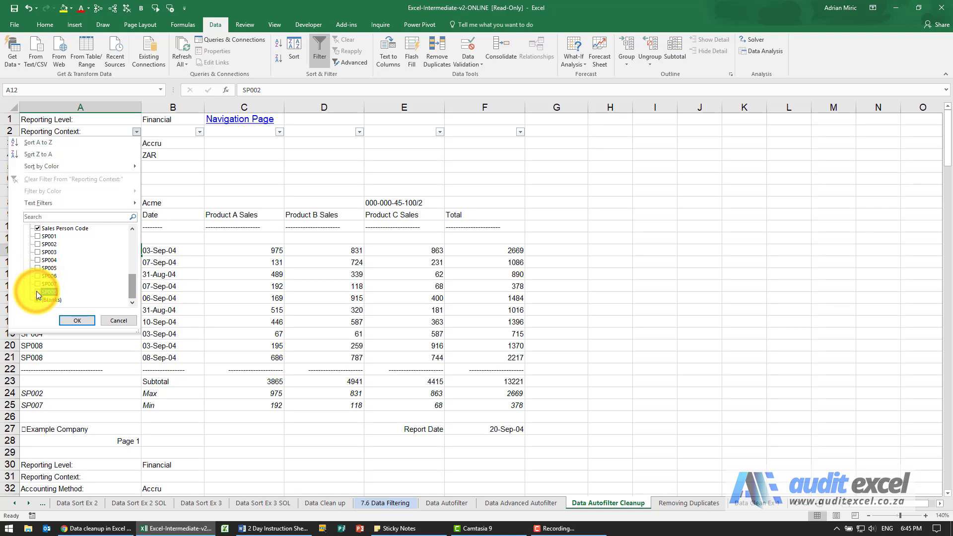
{"action": "left_click", "coordinate": [85, 319]}
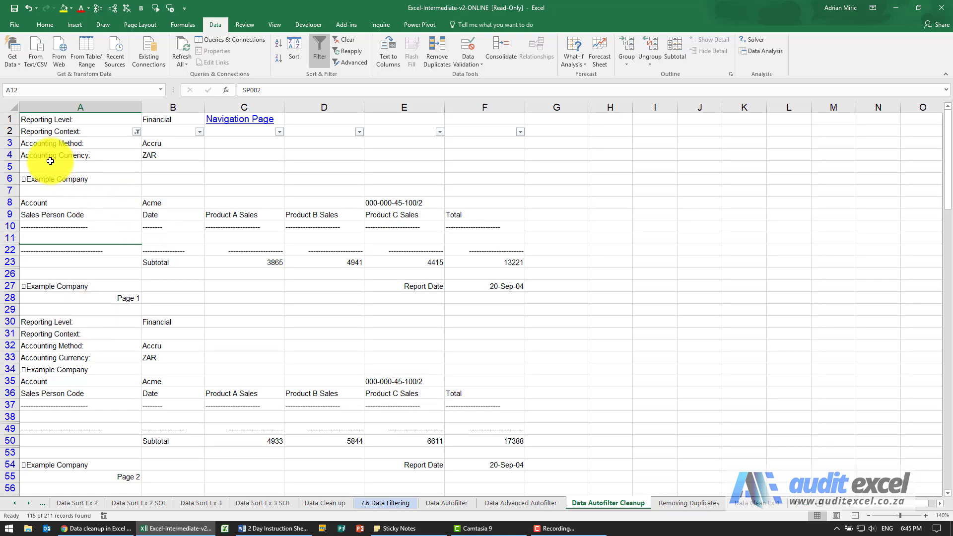
{"action": "scroll", "coordinate": [82, 171], "scroll_direction": "down", "scroll_amount": 1}
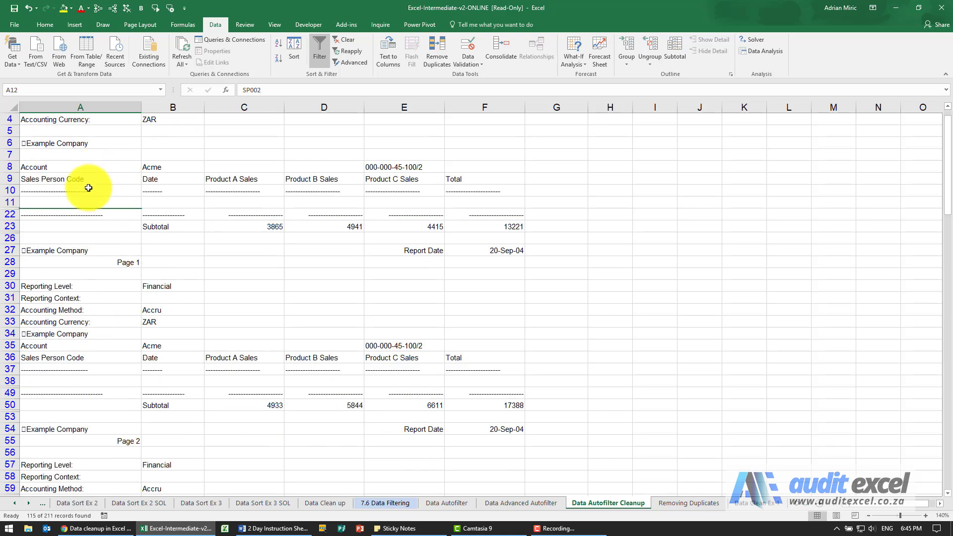
{"action": "left_click", "coordinate": [88, 188]}
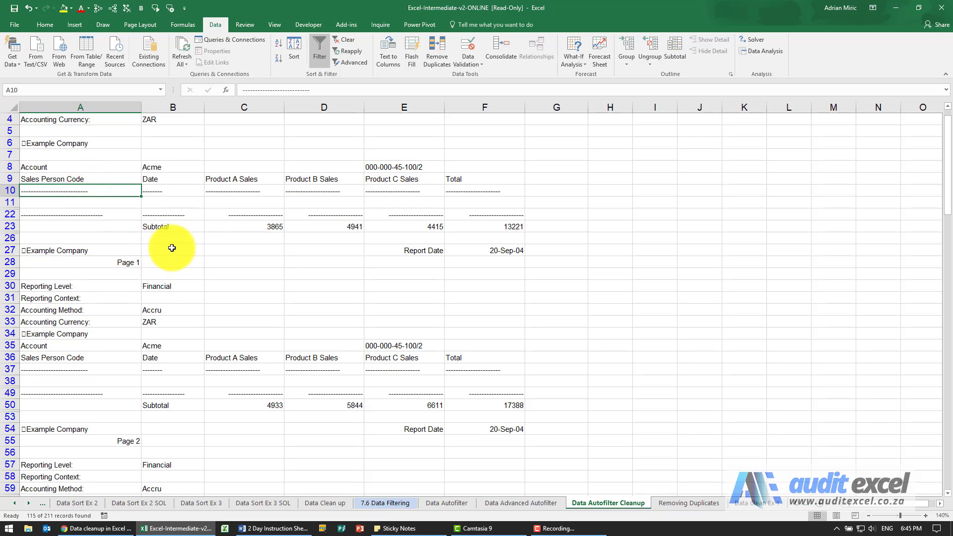
{"action": "scroll", "coordinate": [169, 248], "scroll_direction": "down", "scroll_amount": 3}
{"action": "scroll", "coordinate": [176, 248], "scroll_direction": "down", "scroll_amount": 2}
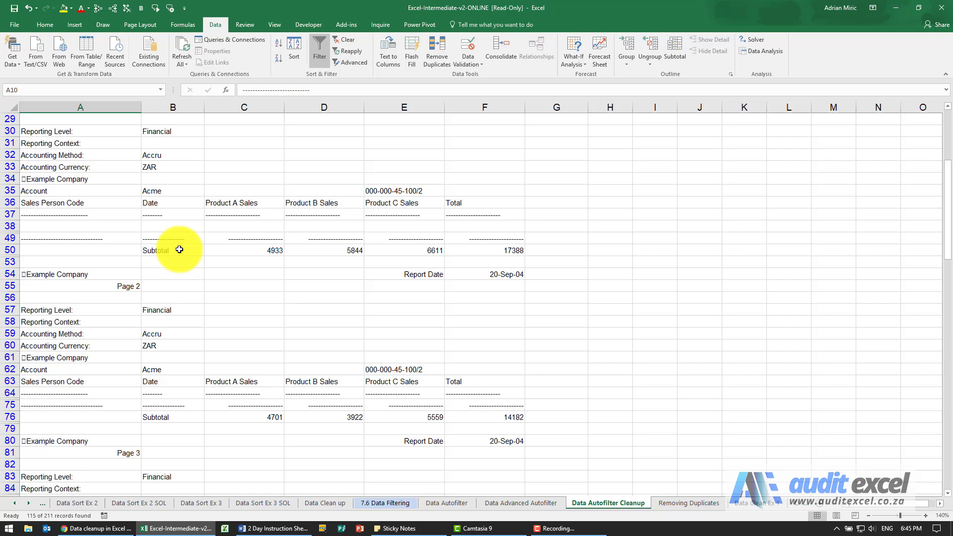
{"action": "scroll", "coordinate": [204, 248], "scroll_direction": "down", "scroll_amount": 3}
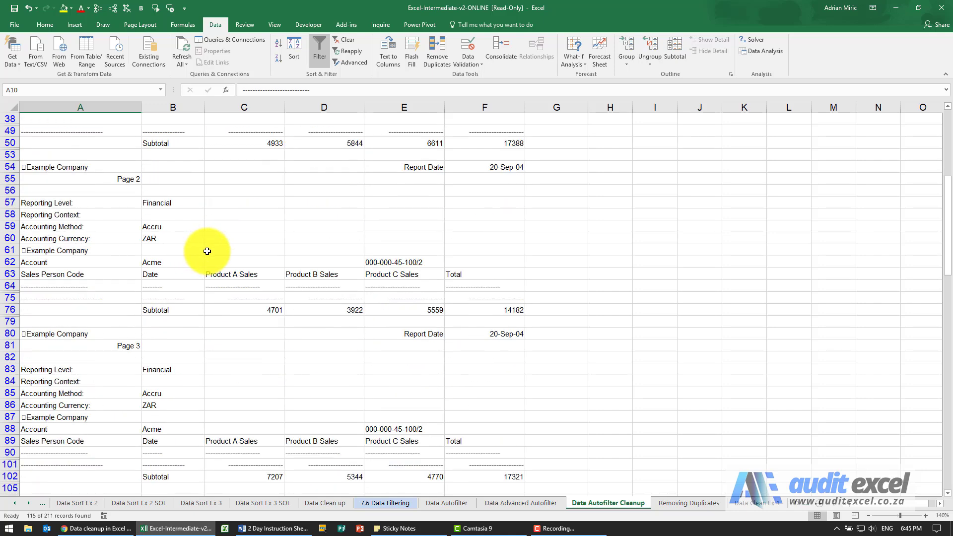
{"action": "scroll", "coordinate": [207, 251], "scroll_direction": "down", "scroll_amount": 1}
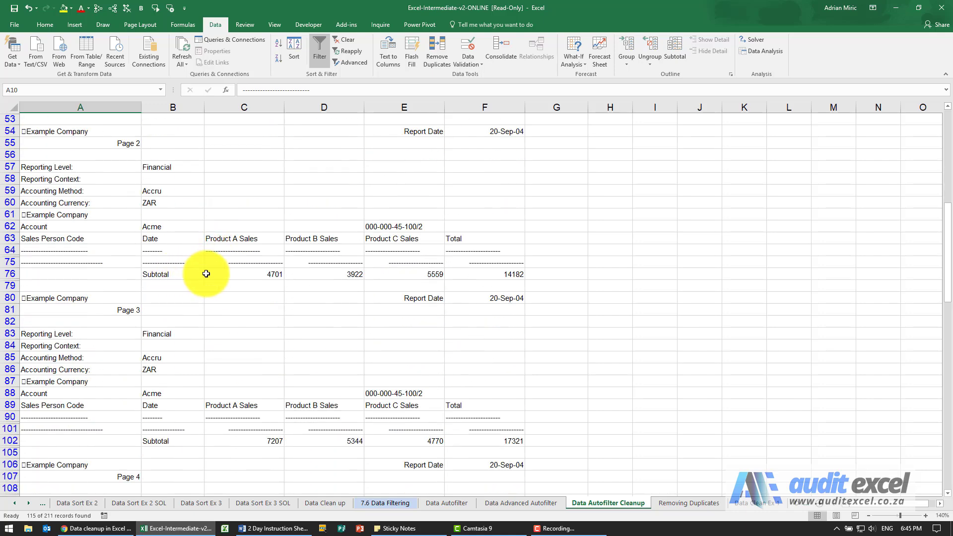
{"action": "left_click", "coordinate": [229, 272]}
{"action": "left_click", "coordinate": [301, 271]}
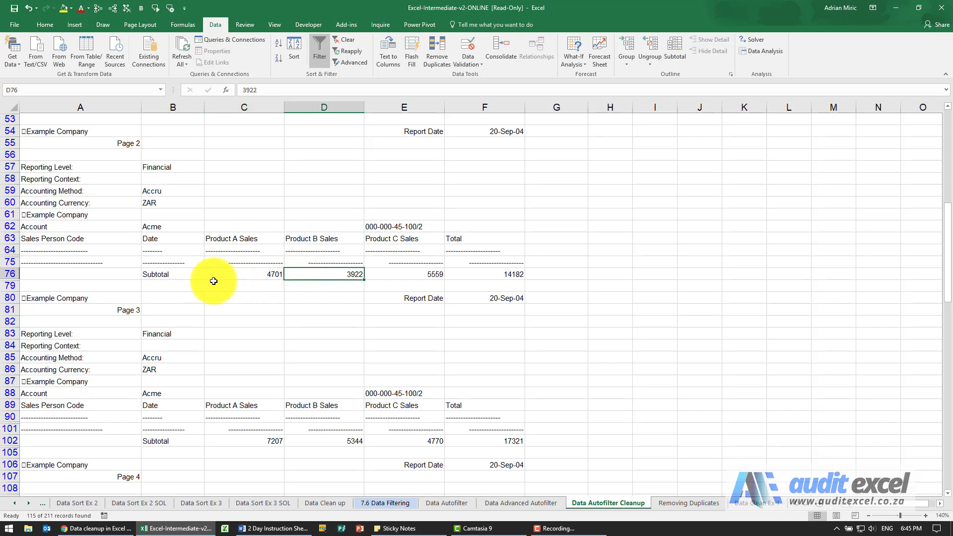
{"action": "scroll", "coordinate": [213, 280], "scroll_direction": "down", "scroll_amount": 6}
{"action": "scroll", "coordinate": [223, 282], "scroll_direction": "up", "scroll_amount": 3}
{"action": "scroll", "coordinate": [222, 278], "scroll_direction": "up", "scroll_amount": 3}
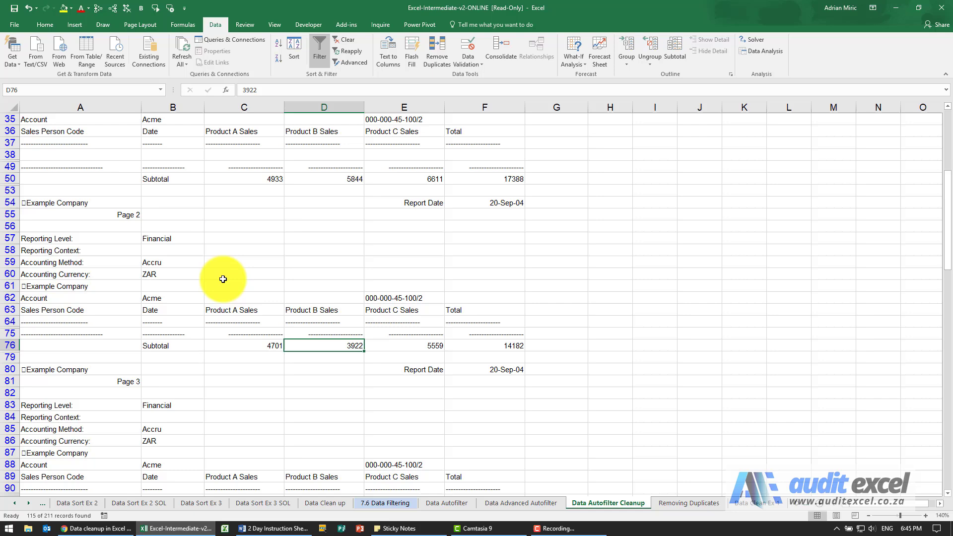
{"action": "scroll", "coordinate": [224, 273], "scroll_direction": "up", "scroll_amount": 3}
{"action": "scroll", "coordinate": [224, 269], "scroll_direction": "up", "scroll_amount": 3}
{"action": "scroll", "coordinate": [214, 258], "scroll_direction": "up", "scroll_amount": 3}
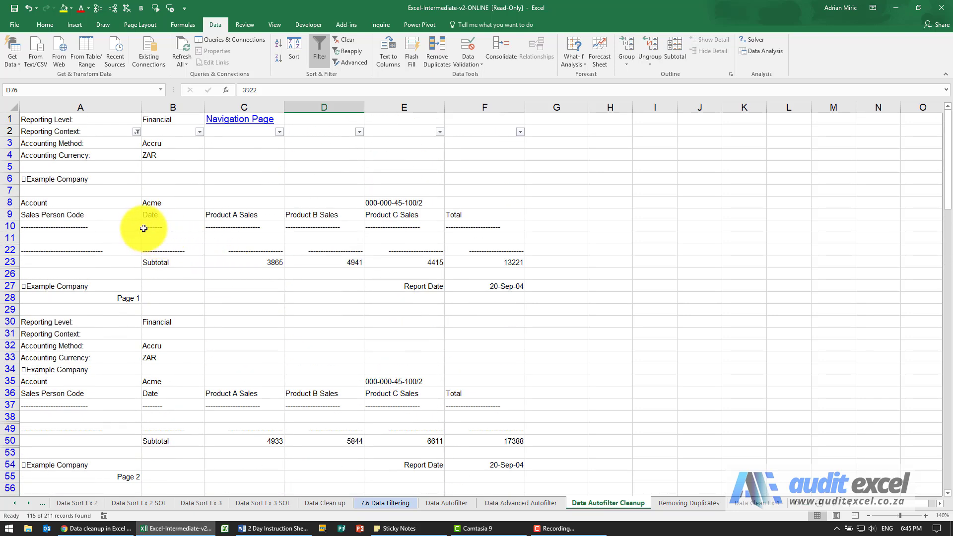
Select the visible filtered rows 3 through 213.
{"action": "left_click", "coordinate": [12, 142]}
{"action": "scroll", "coordinate": [238, 196], "scroll_direction": "down", "scroll_amount": 6}
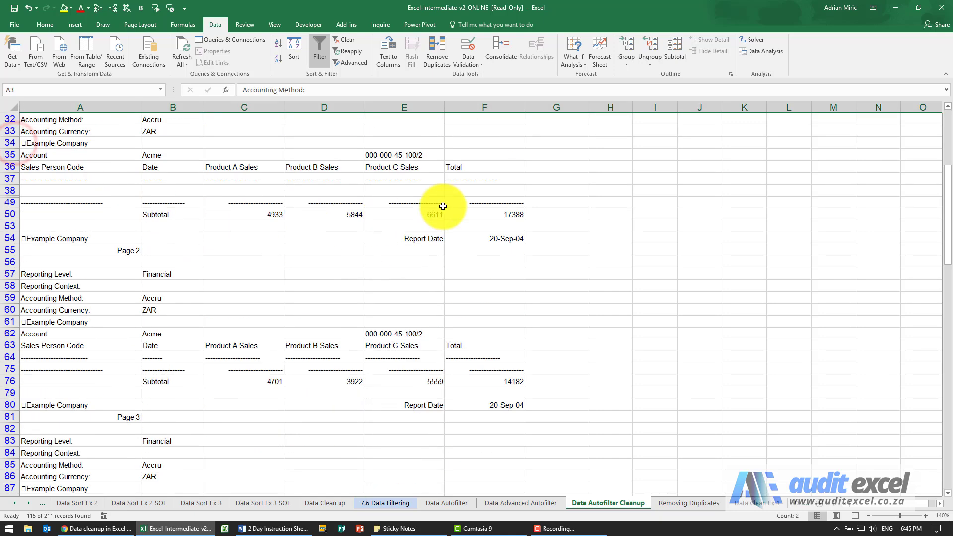
{"action": "left_click_drag", "start_coordinate": [948, 226], "coordinate": [933, 447]}
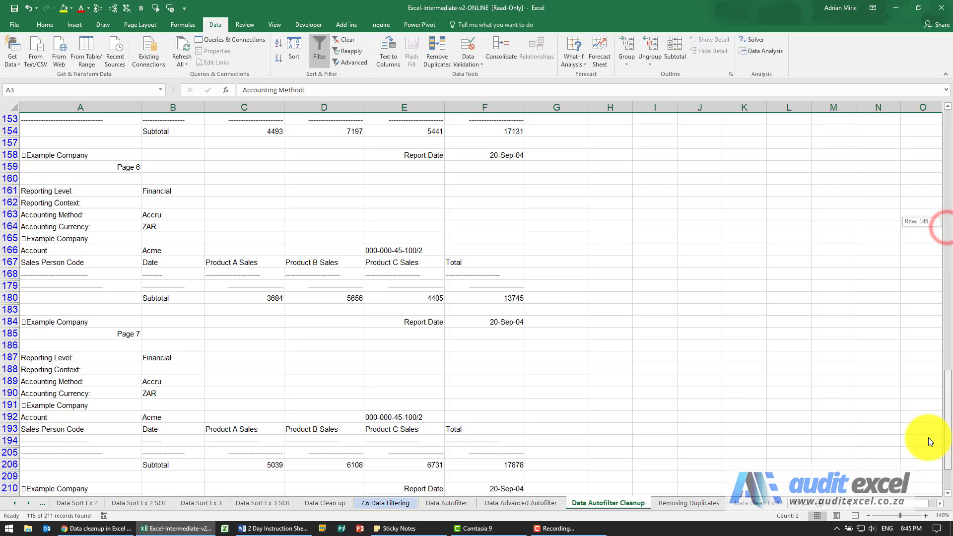
{"action": "scroll", "coordinate": [150, 328], "scroll_direction": "down", "scroll_amount": 1}
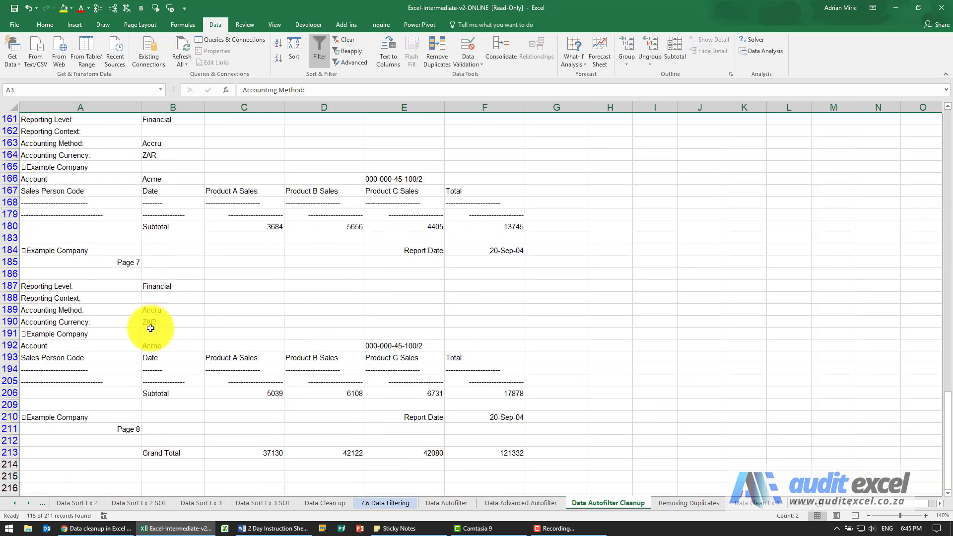
{"action": "left_click", "coordinate": [12, 450], "text": "shift"}
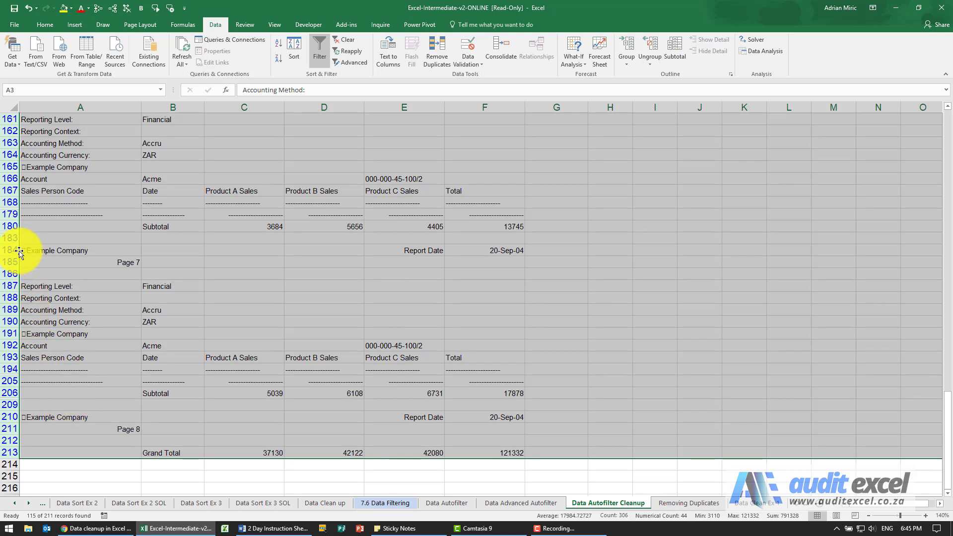
{"action": "right_click", "coordinate": [9, 144]}
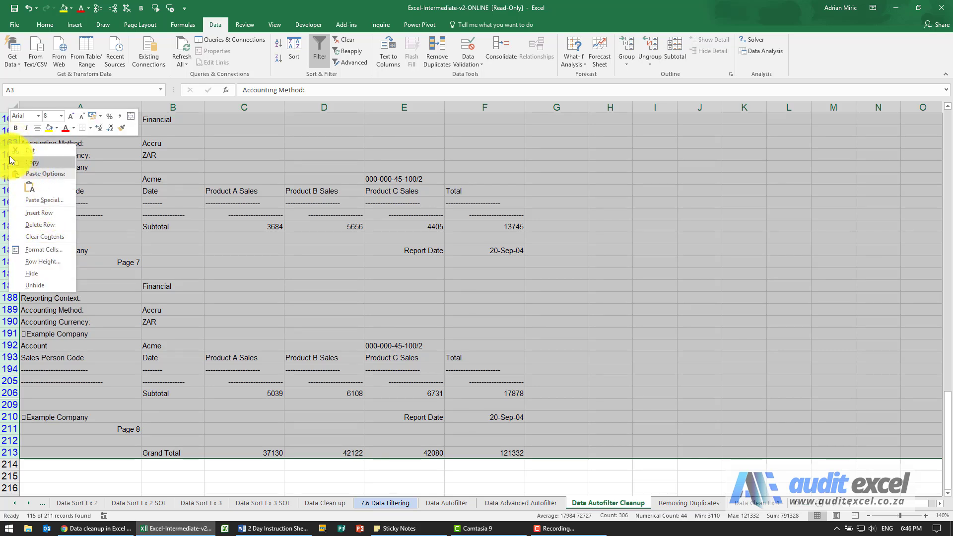
{"action": "left_click", "coordinate": [2, 142]}
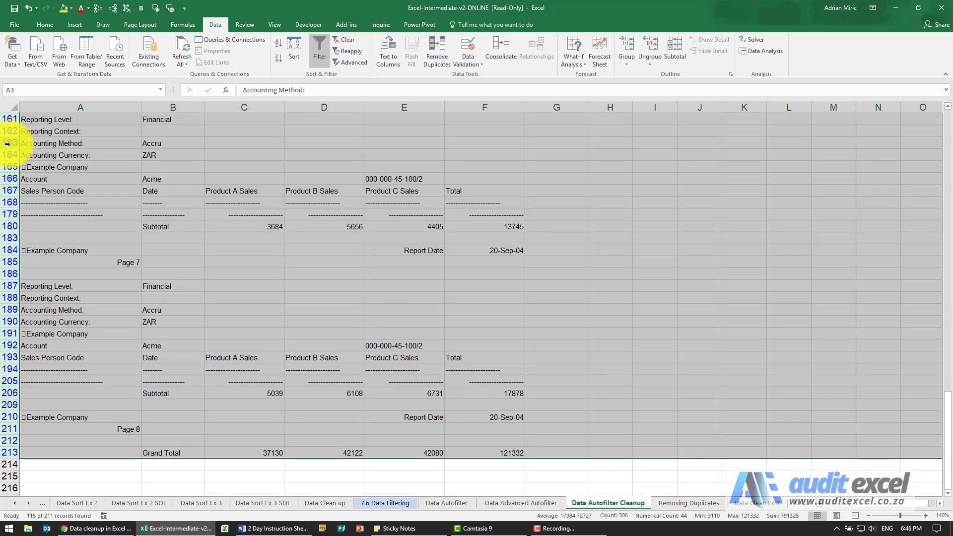
Delete the selected header, separator and subtotal rows, then clear the filter.
{"action": "right_click", "coordinate": [7, 144]}
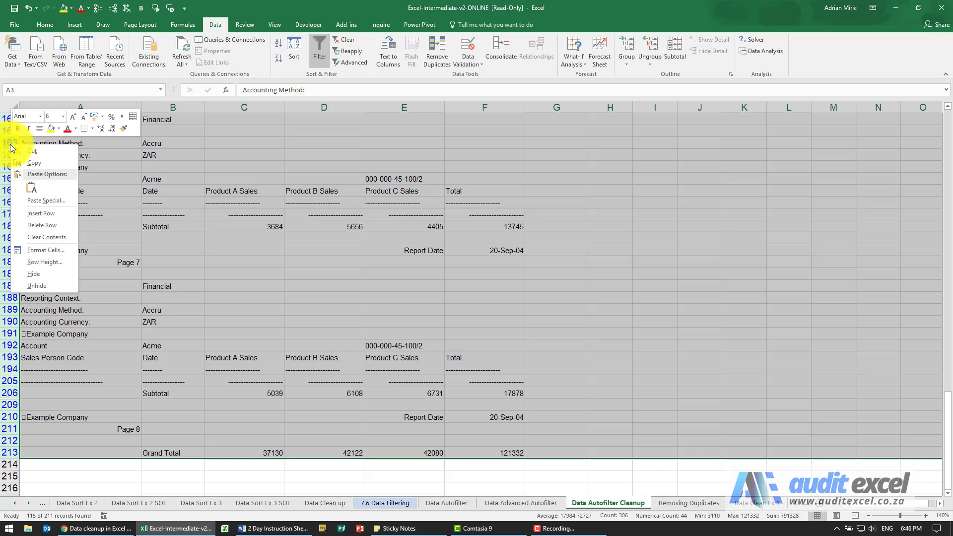
{"action": "left_click", "coordinate": [44, 222]}
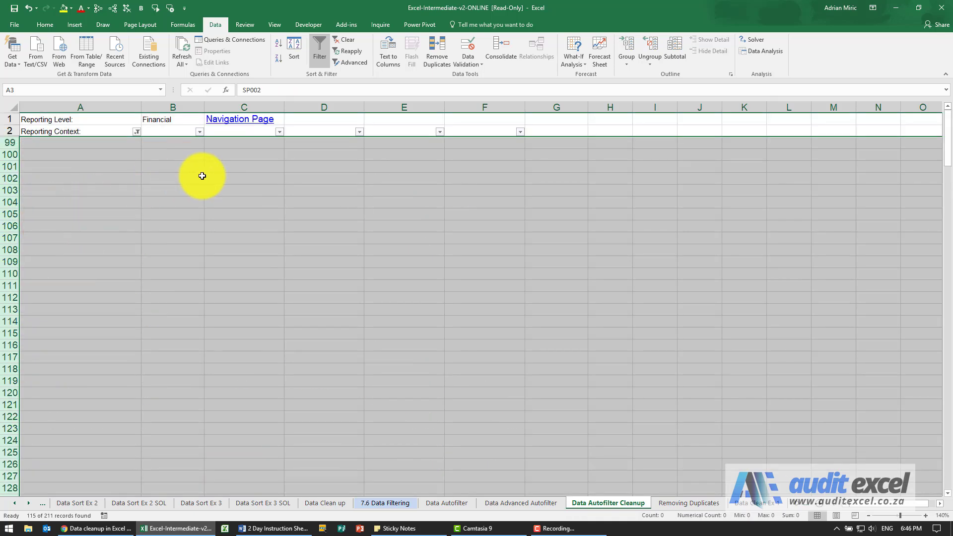
{"action": "left_click", "coordinate": [341, 39]}
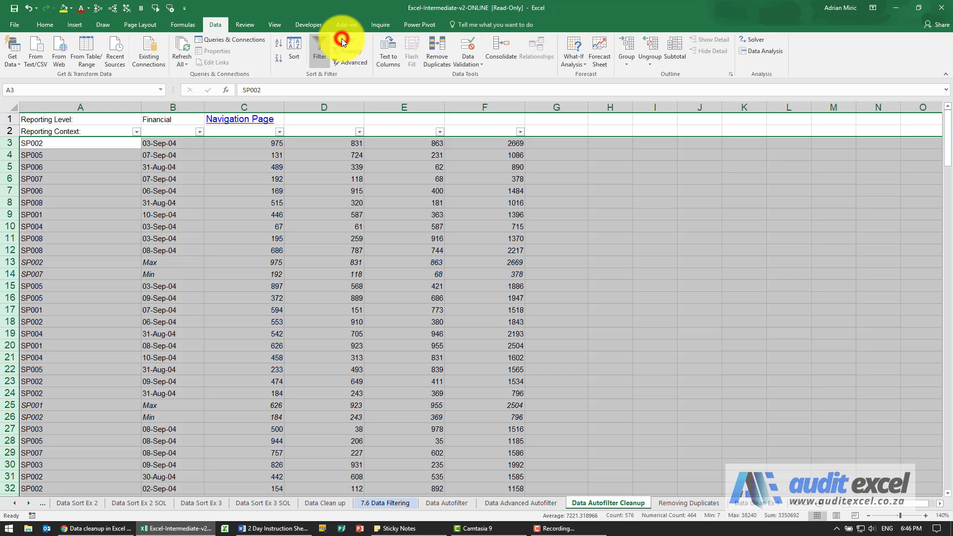
{"action": "left_click", "coordinate": [135, 180]}
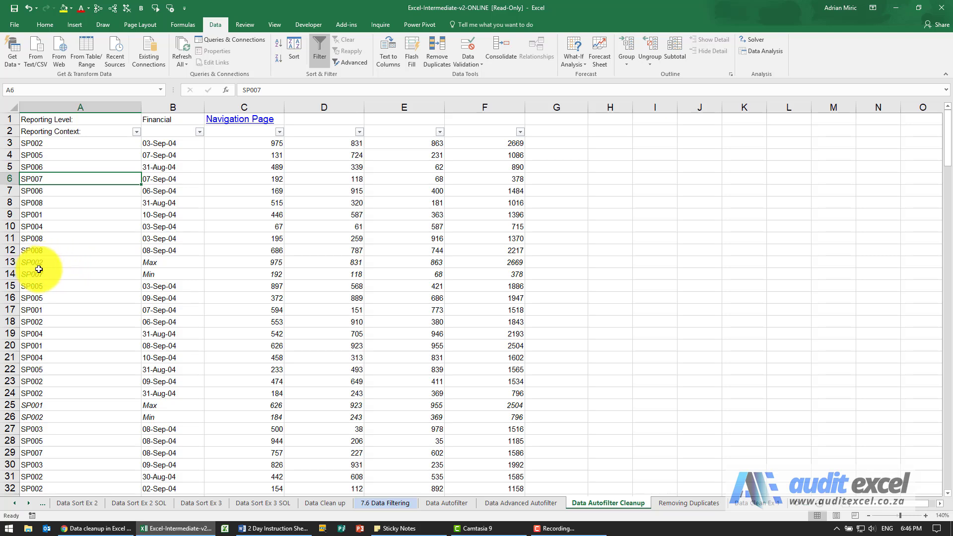
Filter column B to show only Max and Min rows, 16 of 96 records.
{"action": "left_click", "coordinate": [158, 260]}
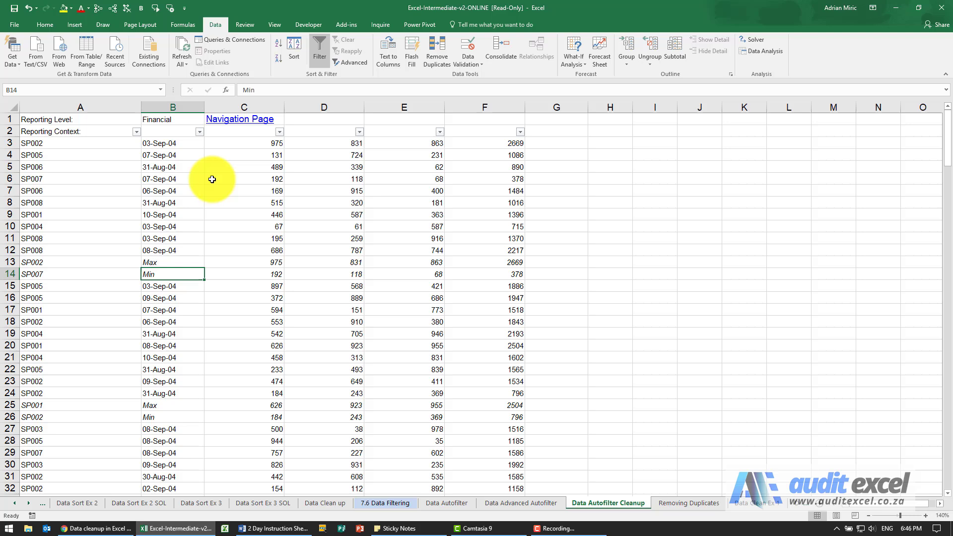
{"action": "left_click", "coordinate": [199, 131]}
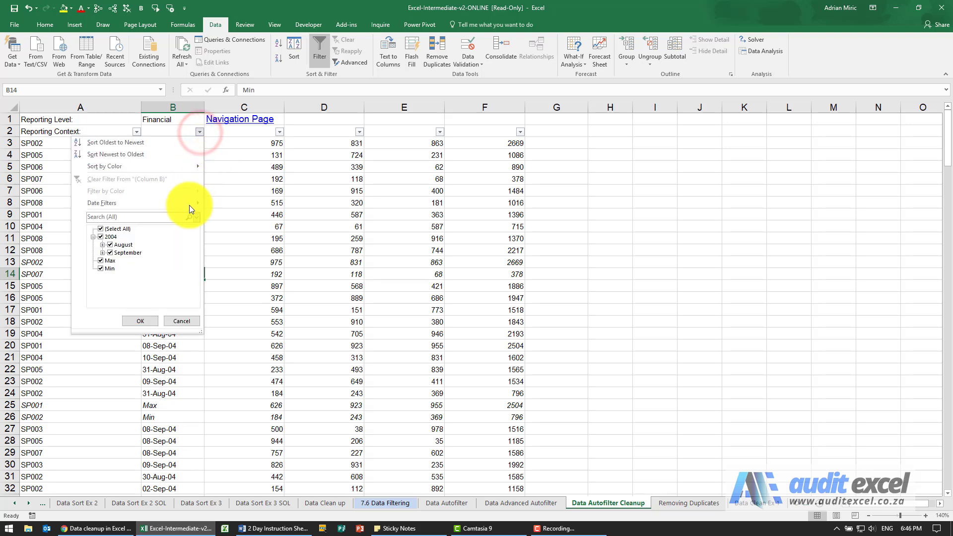
{"action": "left_click", "coordinate": [101, 228]}
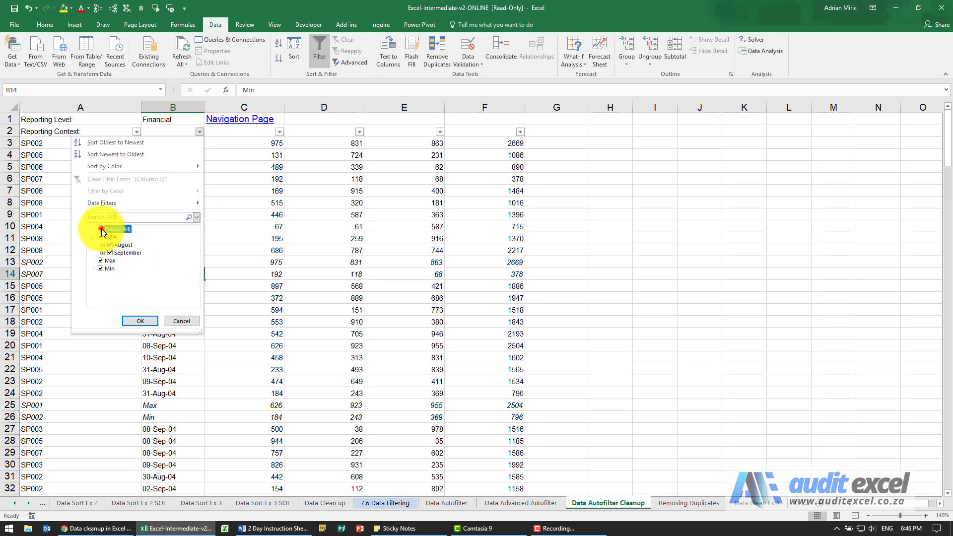
{"action": "left_click", "coordinate": [101, 259]}
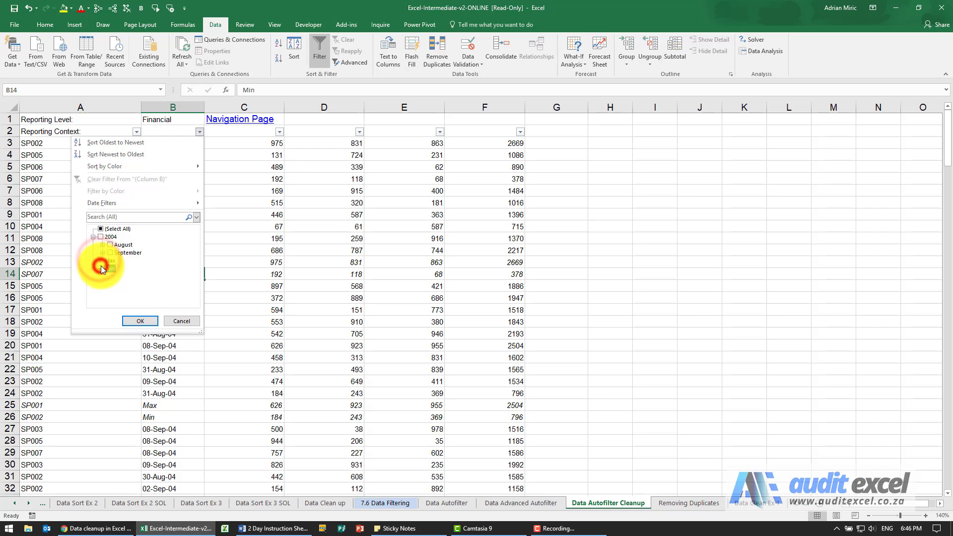
{"action": "left_click", "coordinate": [132, 319]}
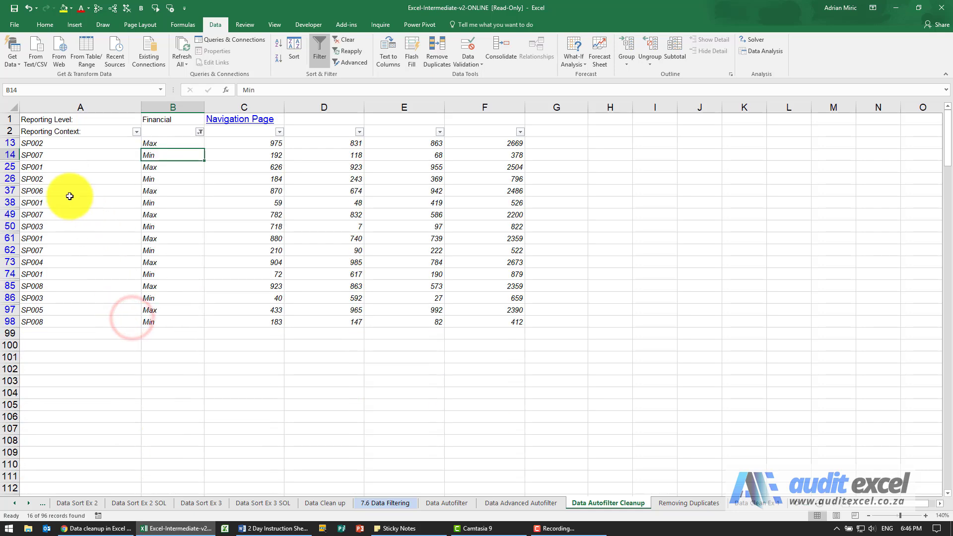
Delete the visible Max and Min rows 13–98 and clear the filter.
{"action": "left_click_drag", "start_coordinate": [13, 144], "coordinate": [6, 320]}
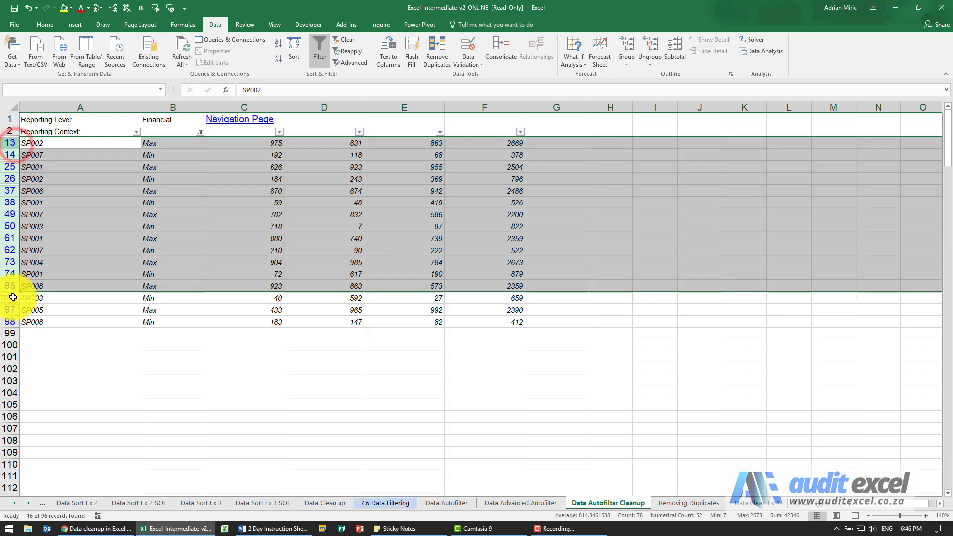
{"action": "right_click", "coordinate": [7, 320]}
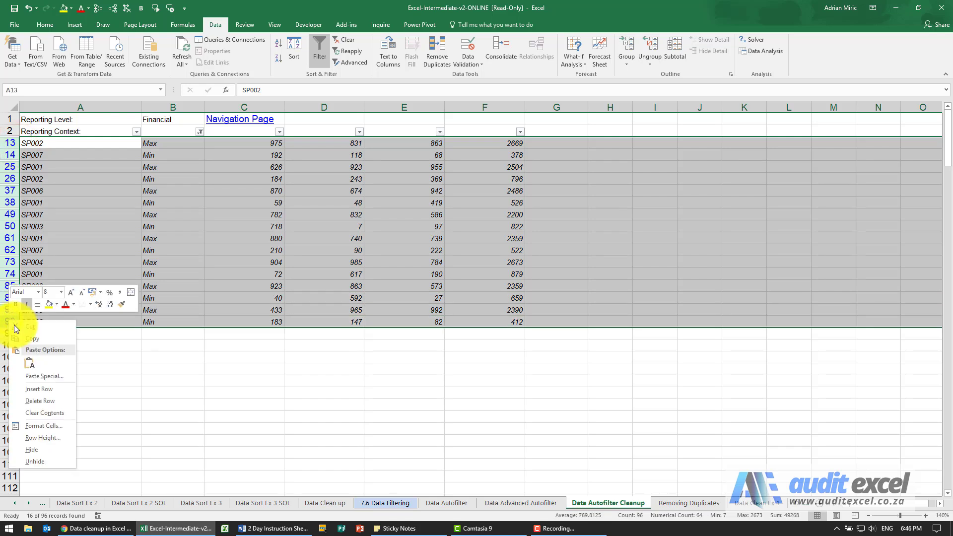
{"action": "left_click", "coordinate": [46, 400]}
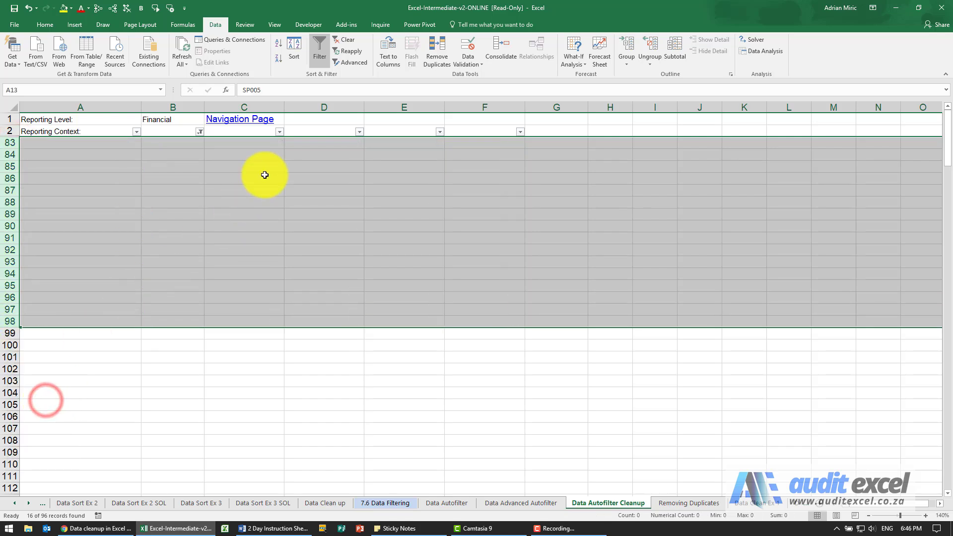
{"action": "left_click", "coordinate": [343, 43]}
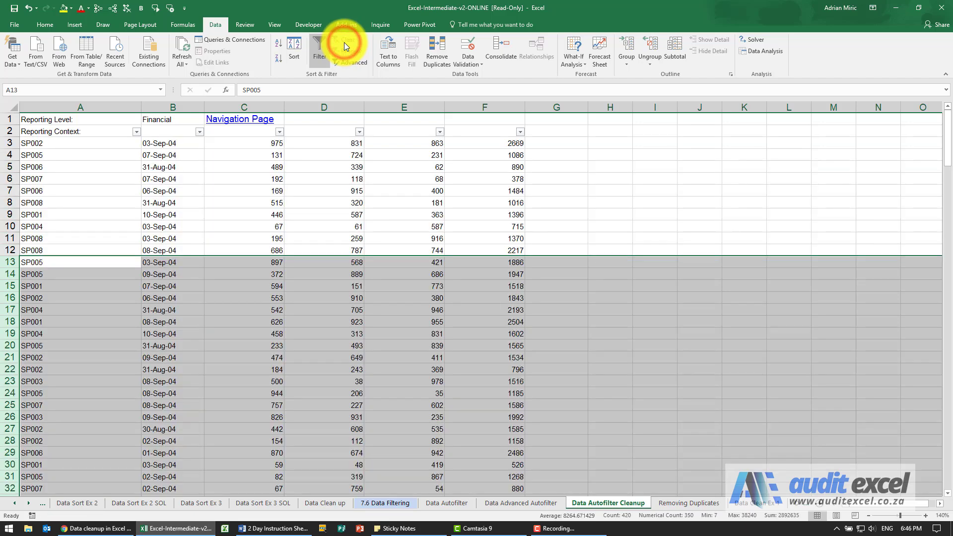
{"action": "left_click", "coordinate": [121, 182]}
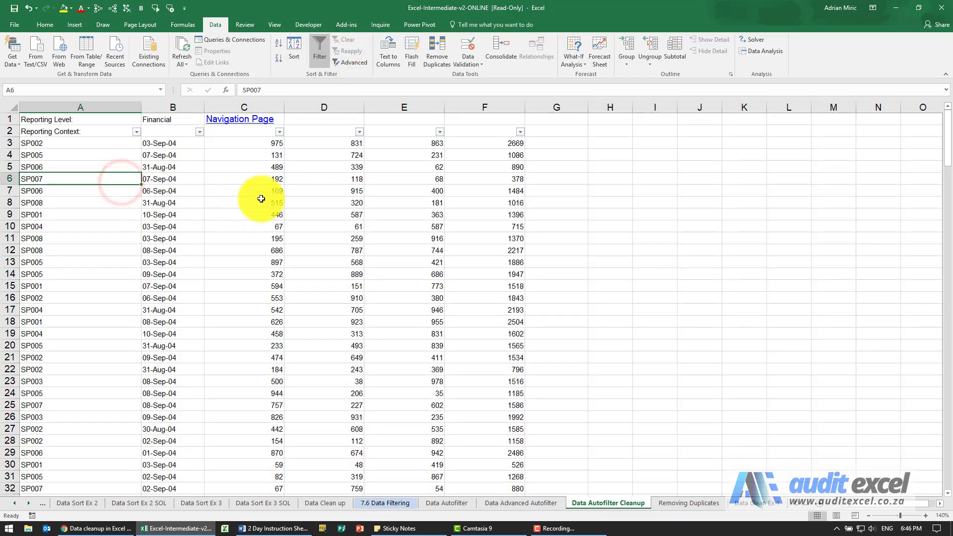
{"action": "scroll", "coordinate": [243, 248], "scroll_direction": "down", "scroll_amount": 2}
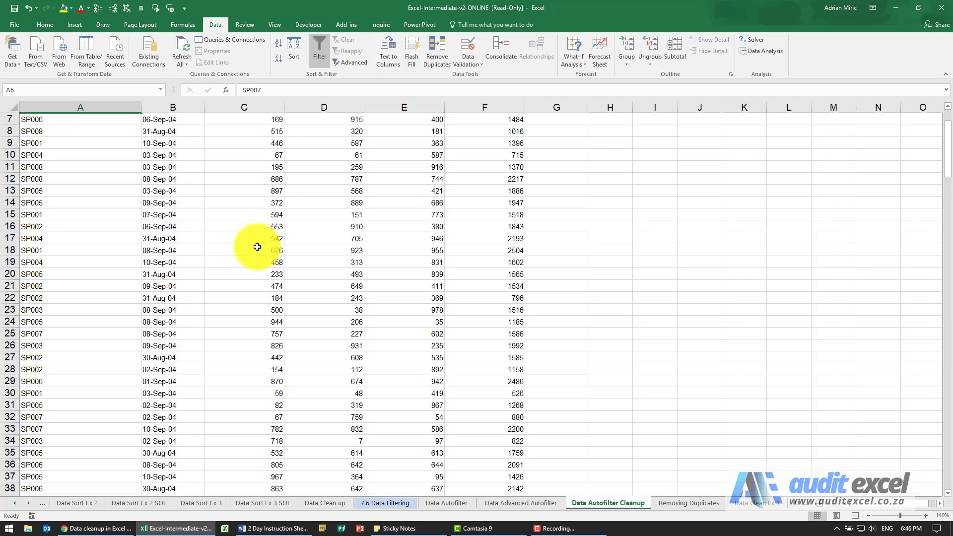
{"action": "scroll", "coordinate": [253, 247], "scroll_direction": "up", "scroll_amount": 2}
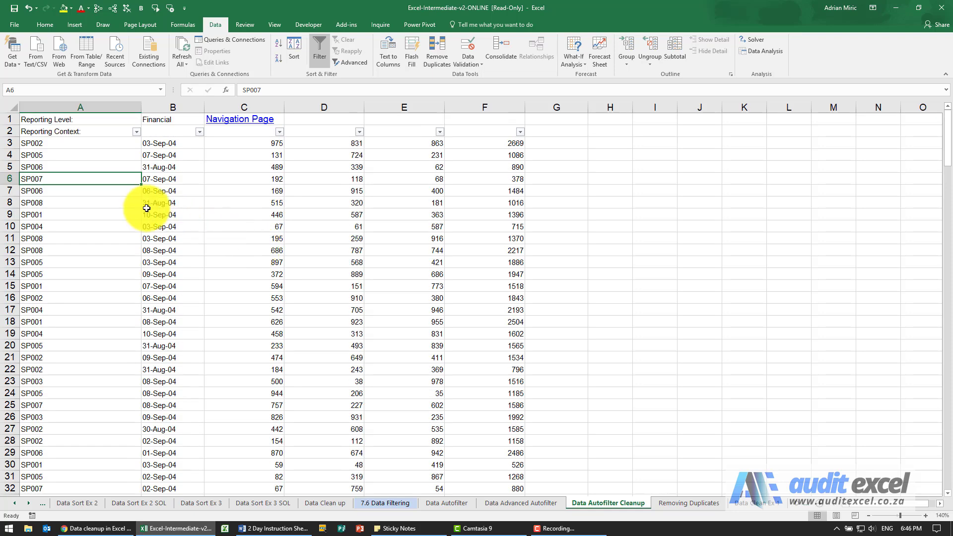